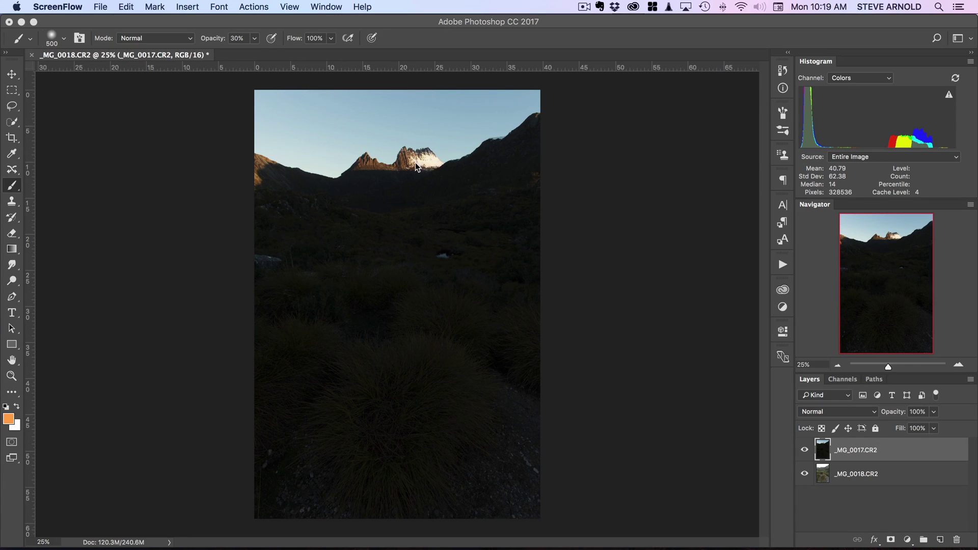
- Toggle the visibility of the _MG_0017.CR2 layer to compare the dark and bright exposures
{"action": "left_click", "coordinate": [804, 451]}
{"action": "left_click", "coordinate": [803, 451]}
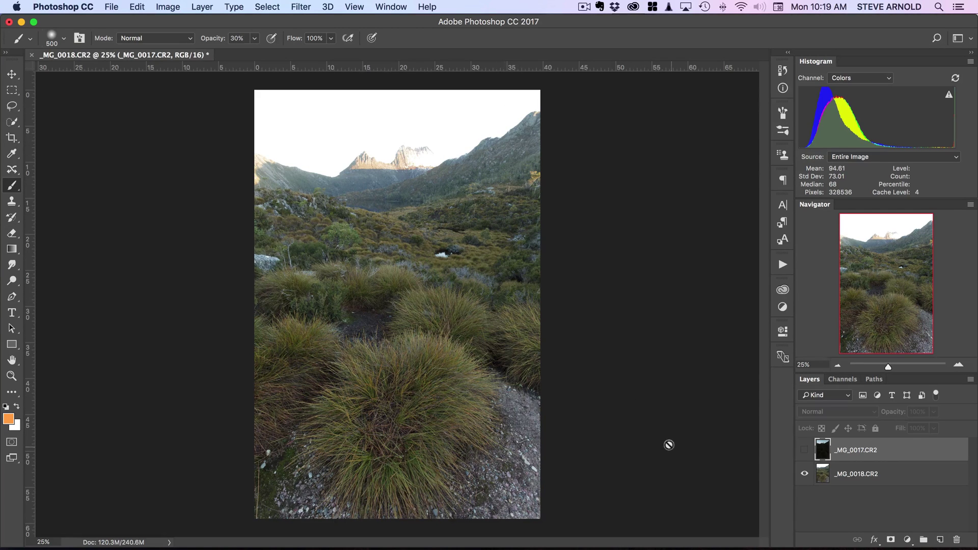
{"action": "left_click", "coordinate": [804, 450]}
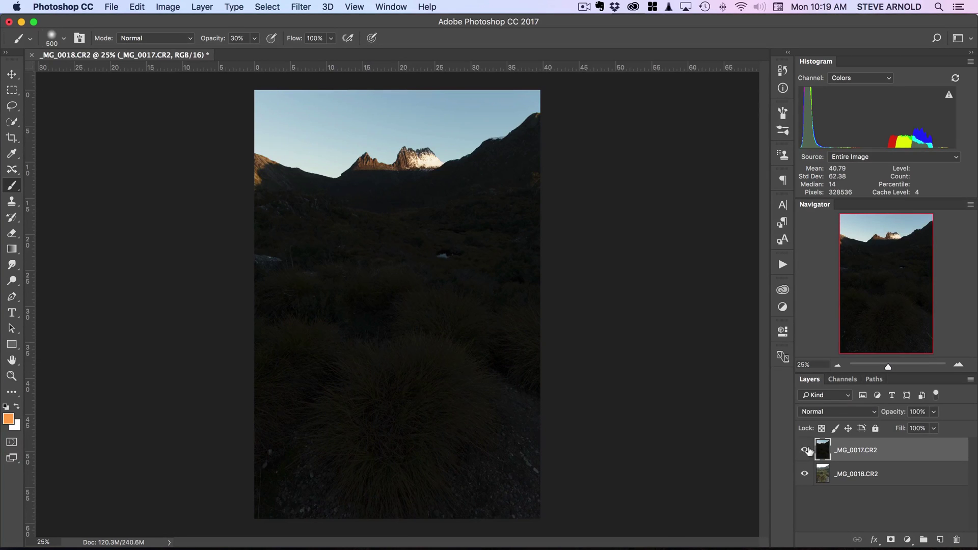
{"action": "left_click", "coordinate": [804, 451]}
{"action": "left_click", "coordinate": [805, 449]}
{"action": "left_click", "coordinate": [805, 449]}
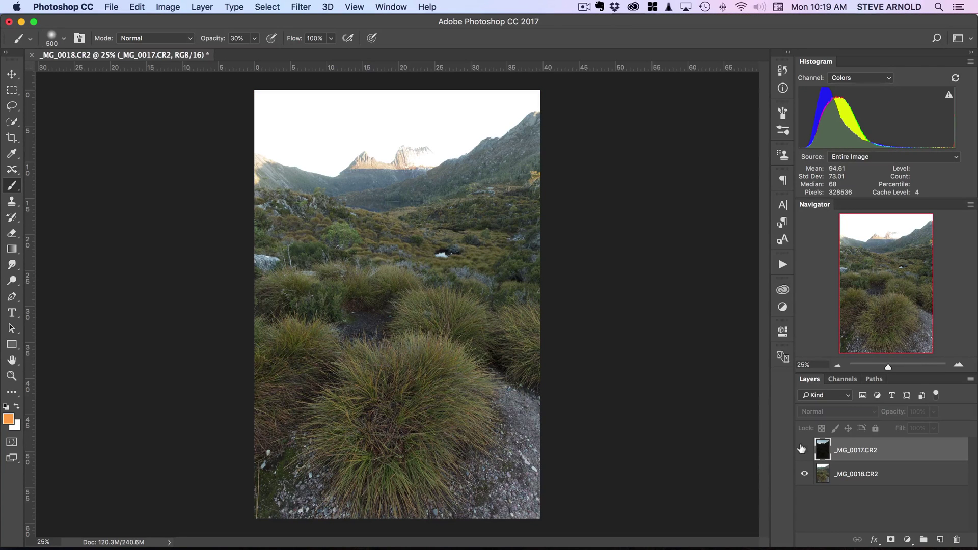
{"action": "left_click", "coordinate": [803, 449]}
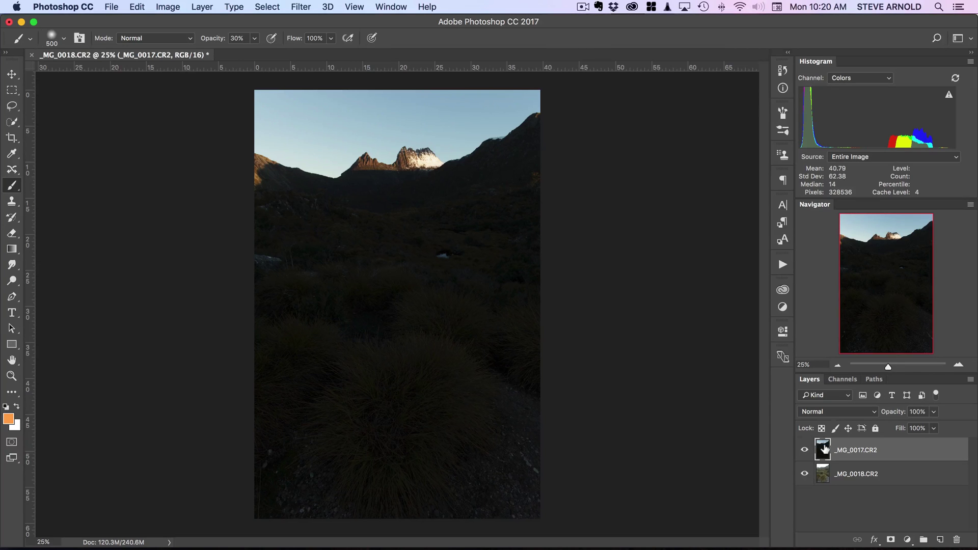
- Try masking the _MG_0017.CR2 layer by painting black across the hills with a 1000 px brush at 100% opacity
{"action": "left_click", "coordinate": [893, 540]}
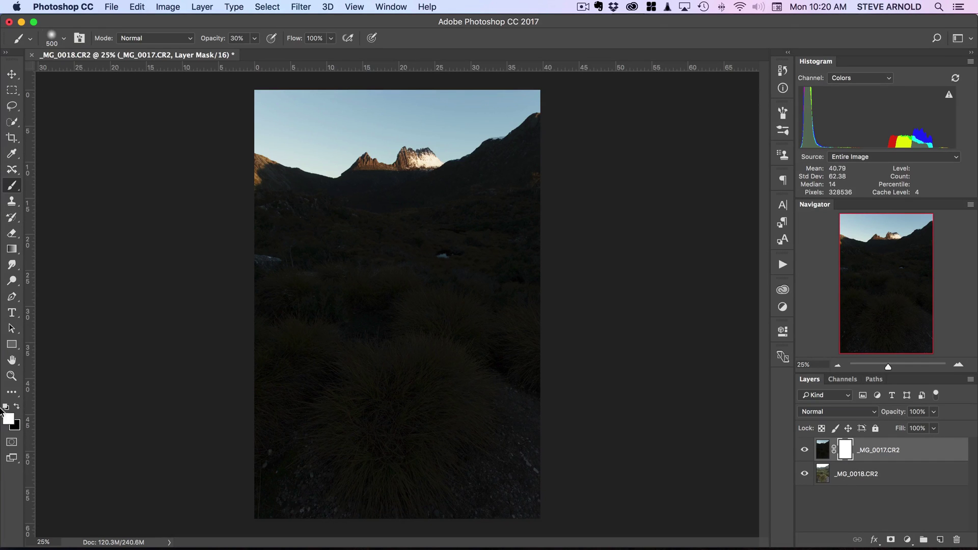
{"action": "left_click", "coordinate": [17, 407]}
{"action": "key", "text": "bracketright"}
{"action": "key", "text": "bracketright"}
{"action": "key", "text": "bracketright"}
{"action": "key", "text": "bracketright"}
{"action": "key", "text": "bracketright"}
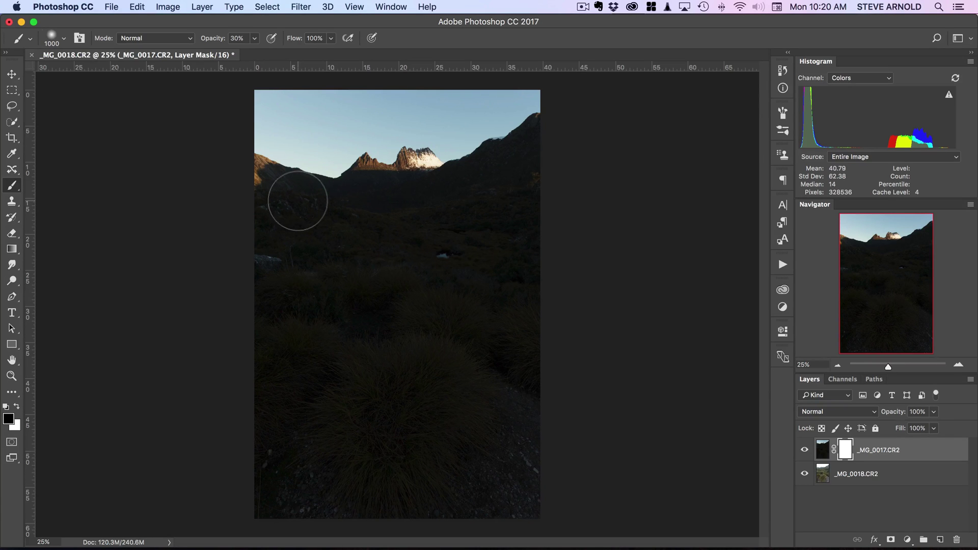
{"action": "key", "text": "0"}
{"action": "mouse_move", "coordinate": [277, 190]}
{"action": "left_mouse_down"}
{"action": "mouse_move", "coordinate": [305, 201]}
{"action": "mouse_move", "coordinate": [531, 179]}
{"action": "mouse_move", "coordinate": [398, 182]}
{"action": "mouse_move", "coordinate": [369, 198]}
{"action": "mouse_move", "coordinate": [405, 205]}
{"action": "mouse_move", "coordinate": [466, 192]}
{"action": "mouse_move", "coordinate": [337, 205]}
{"action": "left_mouse_up"}
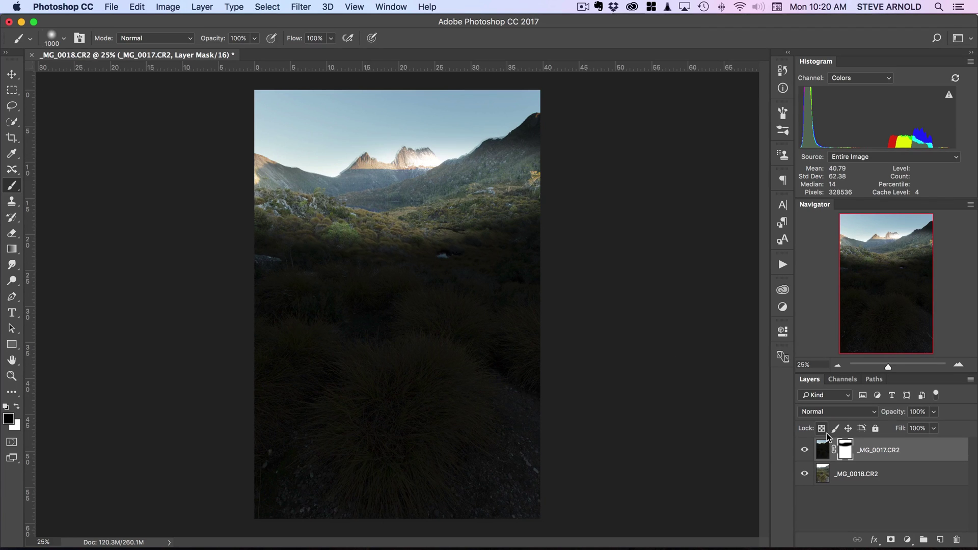
- Undo the black brush stroke and delete the layer mask from the _MG_0017.CR2 layer
{"action": "key", "text": "super+z"}
{"action": "left_click_drag", "start_coordinate": [845, 450], "coordinate": [958, 539]}
{"action": "left_click", "coordinate": [447, 198]}
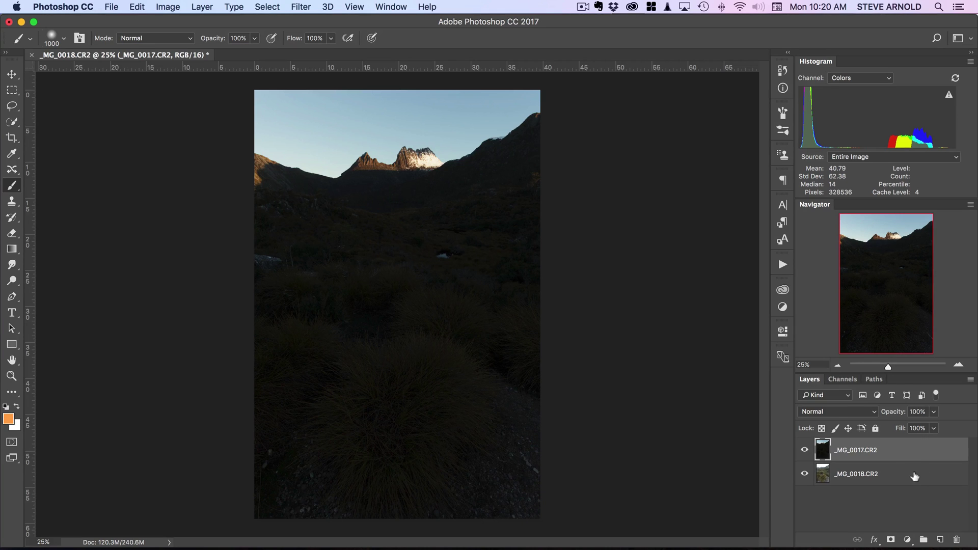
- Auto-align the _MG_0017.CR2 and _MG_0018.CR2 layers using the Auto projection
{"action": "left_click", "coordinate": [933, 476], "text": "shift"}
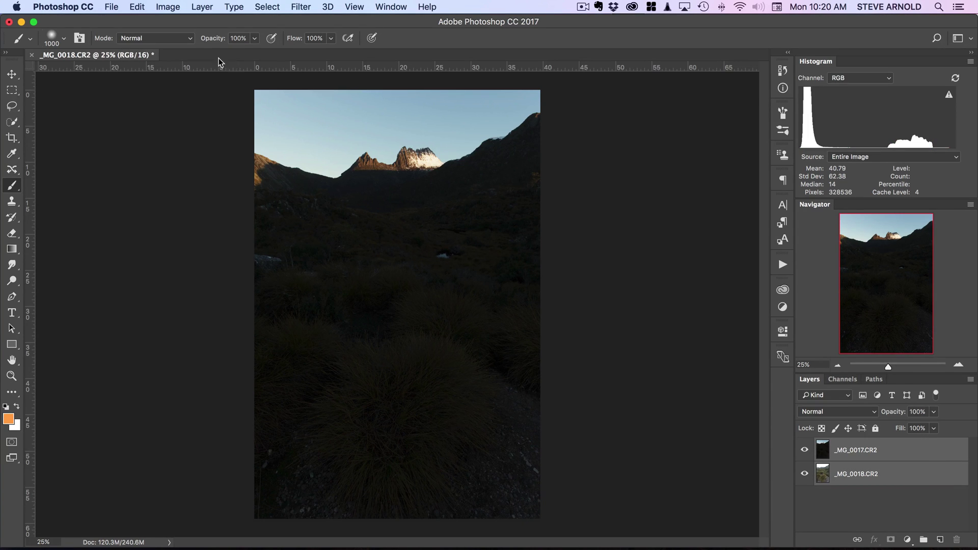
{"action": "left_click", "coordinate": [142, 6]}
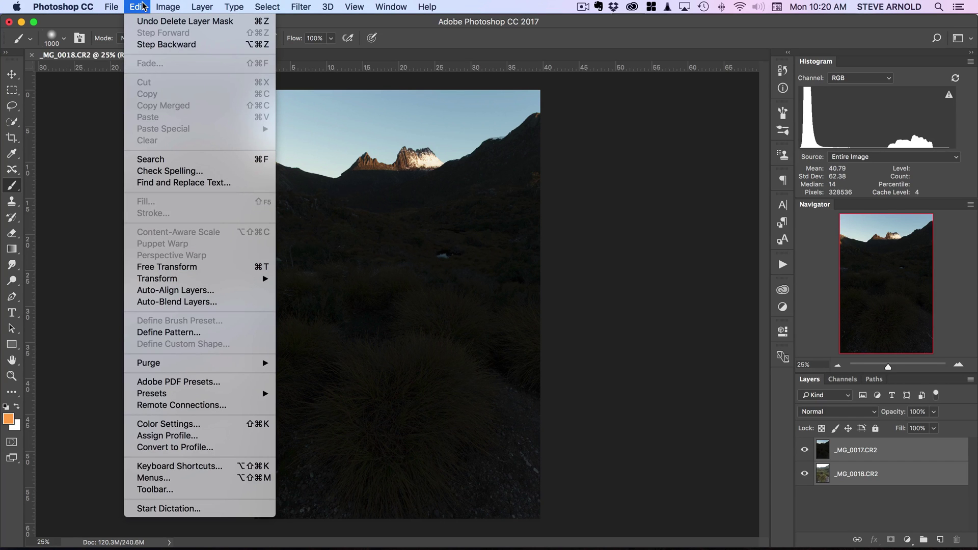
{"action": "left_click", "coordinate": [189, 291]}
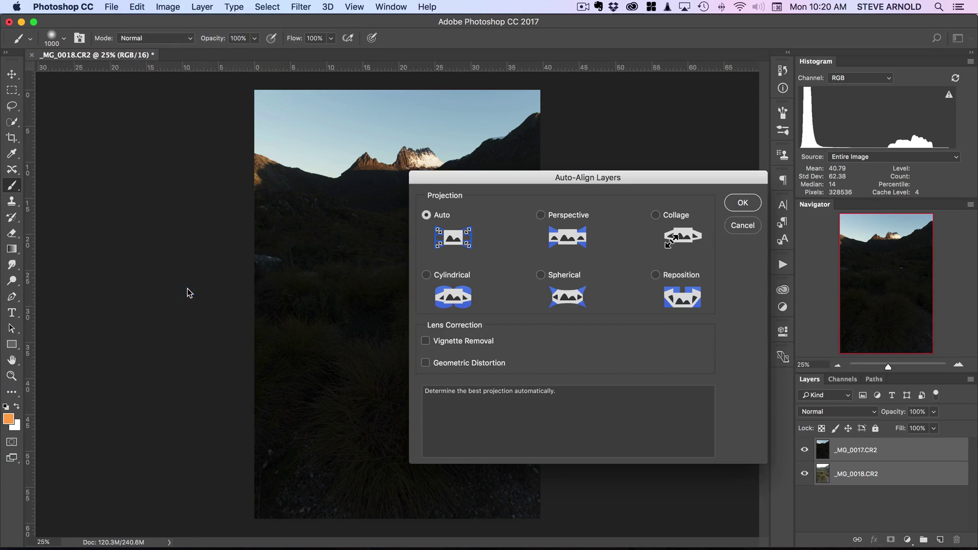
{"action": "left_click", "coordinate": [447, 219]}
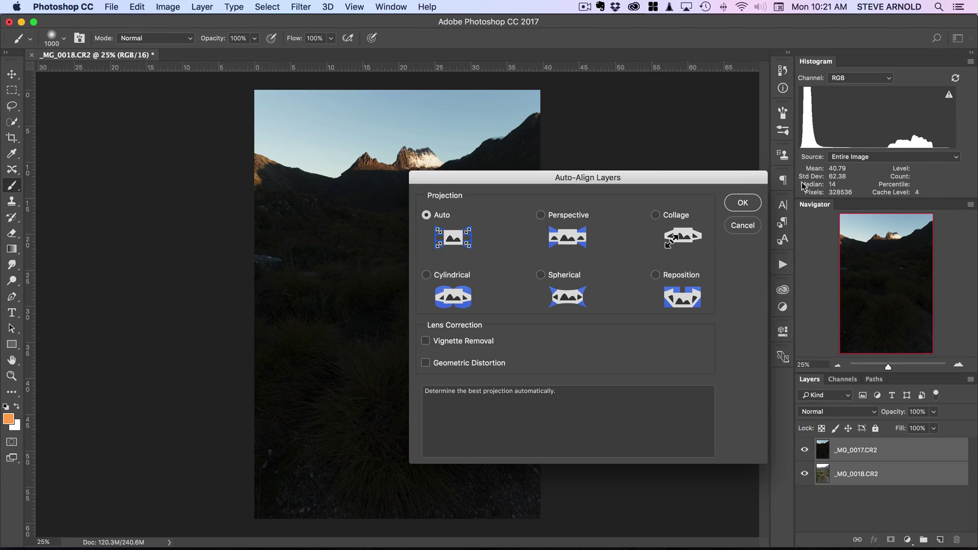
{"action": "left_click", "coordinate": [743, 200]}
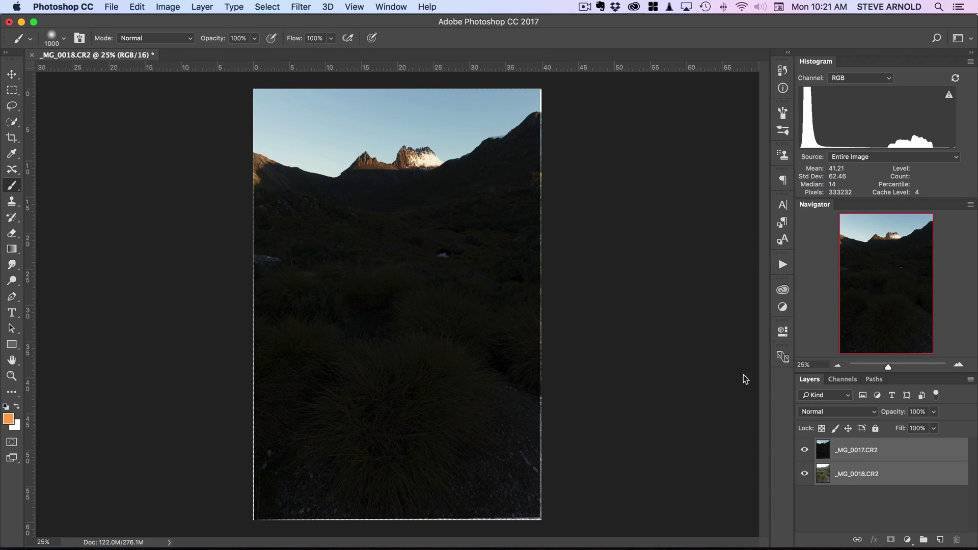
- Toggle the visibility of the _MG_0017.CR2 layer repeatedly to check how well the two aligned exposures match
{"action": "left_click", "coordinate": [820, 450]}
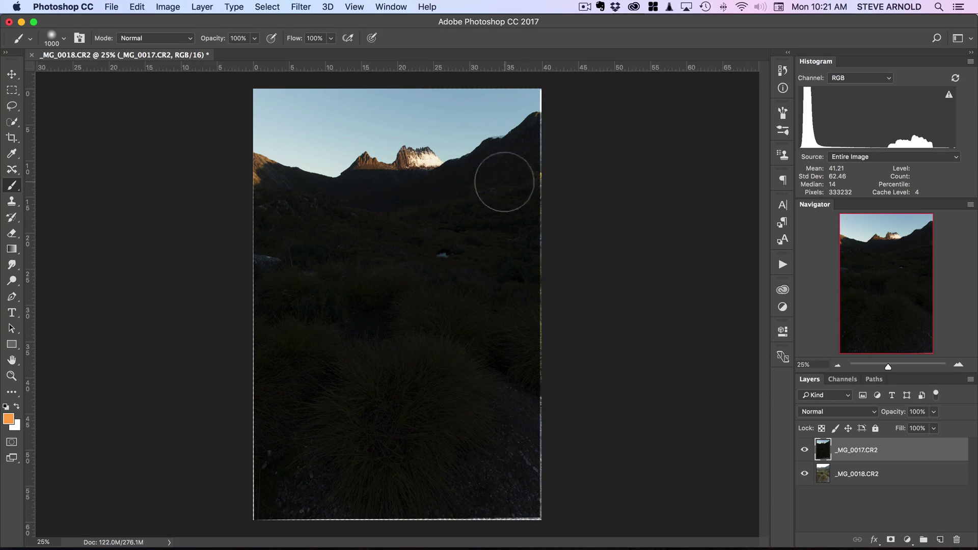
{"action": "left_click", "coordinate": [803, 450]}
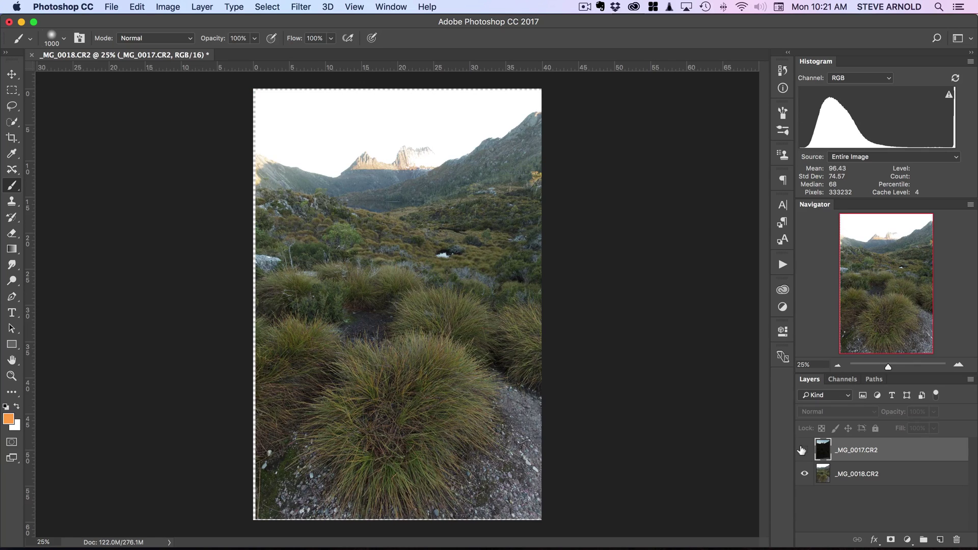
{"action": "left_click", "coordinate": [802, 450]}
{"action": "left_click", "coordinate": [802, 450]}
{"action": "left_click", "coordinate": [802, 450]}
{"action": "left_click", "coordinate": [803, 450]}
{"action": "left_click", "coordinate": [802, 450]}
{"action": "left_click", "coordinate": [802, 450]}
{"action": "left_click", "coordinate": [803, 450]}
{"action": "left_click", "coordinate": [802, 450]}
{"action": "left_click", "coordinate": [802, 451]}
{"action": "left_click", "coordinate": [801, 450]}
{"action": "left_click", "coordinate": [801, 450]}
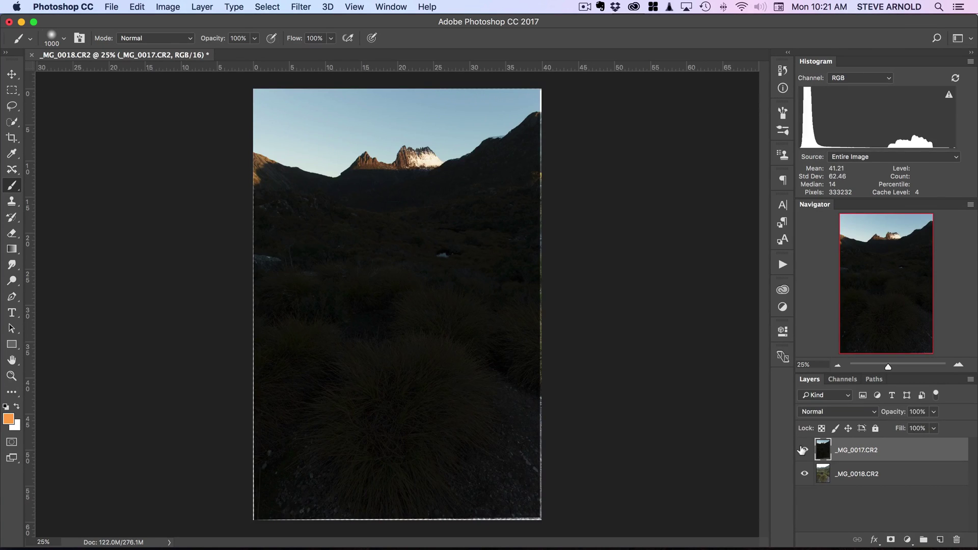
{"action": "left_click", "coordinate": [801, 451]}
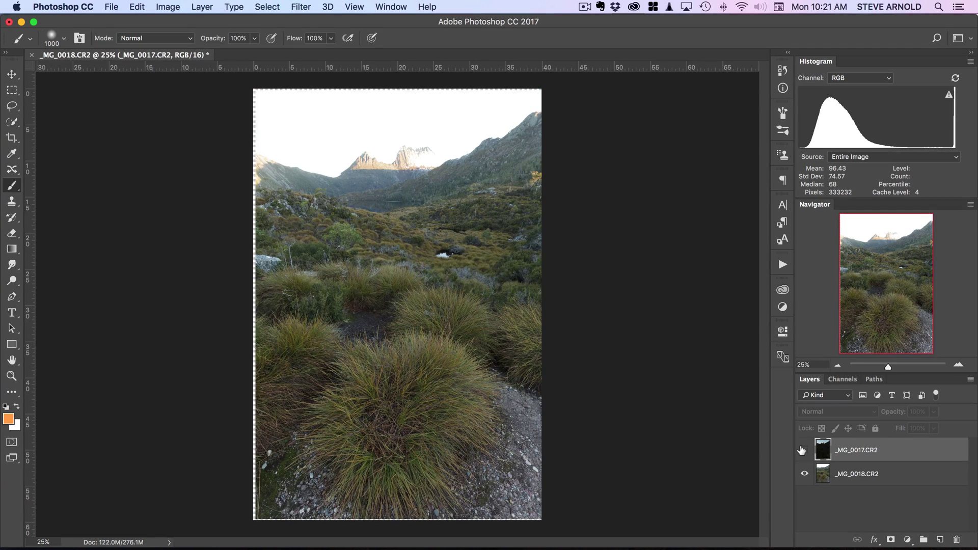
{"action": "left_click", "coordinate": [803, 451]}
{"action": "left_click", "coordinate": [802, 451]}
{"action": "left_click", "coordinate": [802, 450]}
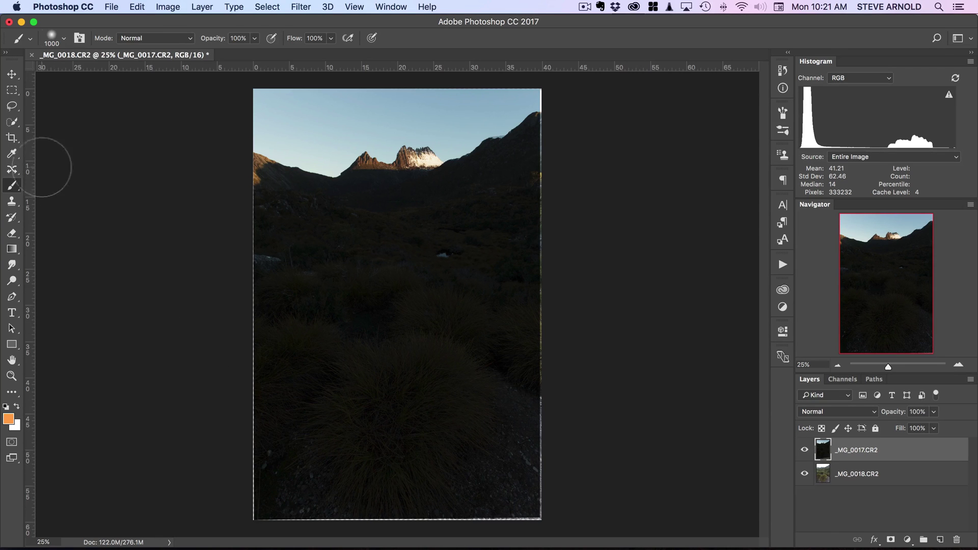
- Crop the canvas slightly inward on all sides to remove the uneven edges left by the alignment
{"action": "left_click", "coordinate": [10, 139]}
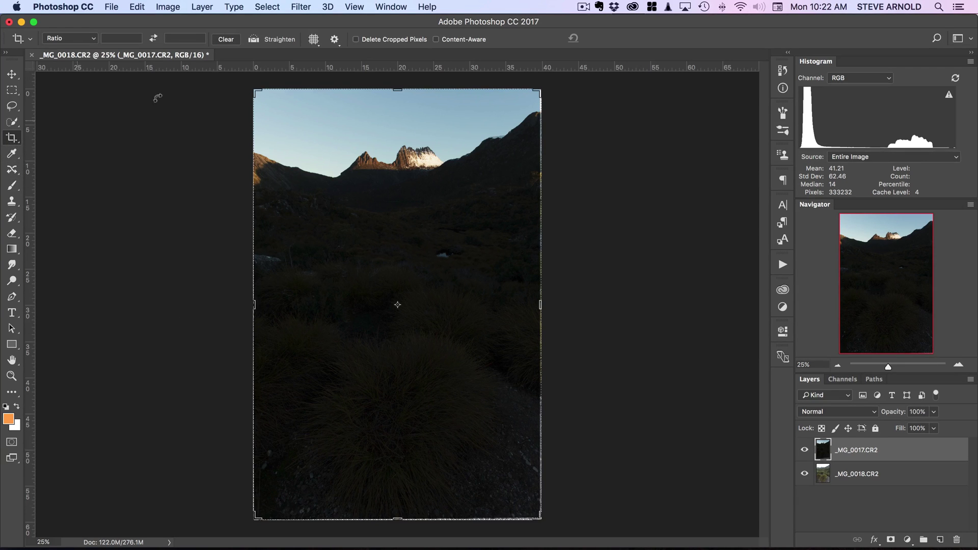
{"action": "left_click_drag", "start_coordinate": [250, 88], "coordinate": [252, 91]}
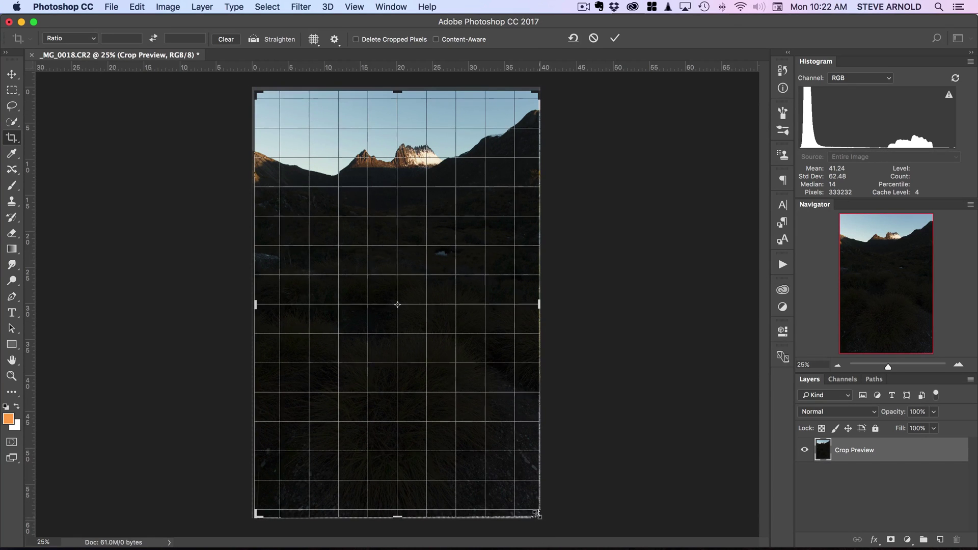
{"action": "left_click_drag", "start_coordinate": [537, 516], "coordinate": [531, 509]}
{"action": "key", "text": "Return"}
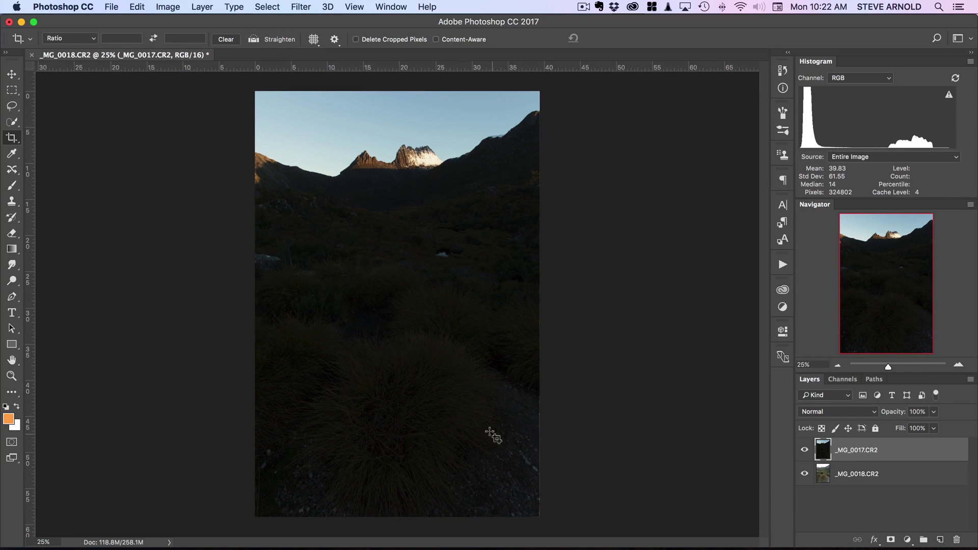
{"action": "left_click", "coordinate": [539, 487]}
{"action": "left_click_drag", "start_coordinate": [536, 514], "coordinate": [532, 511]}
{"action": "key", "text": "Return"}
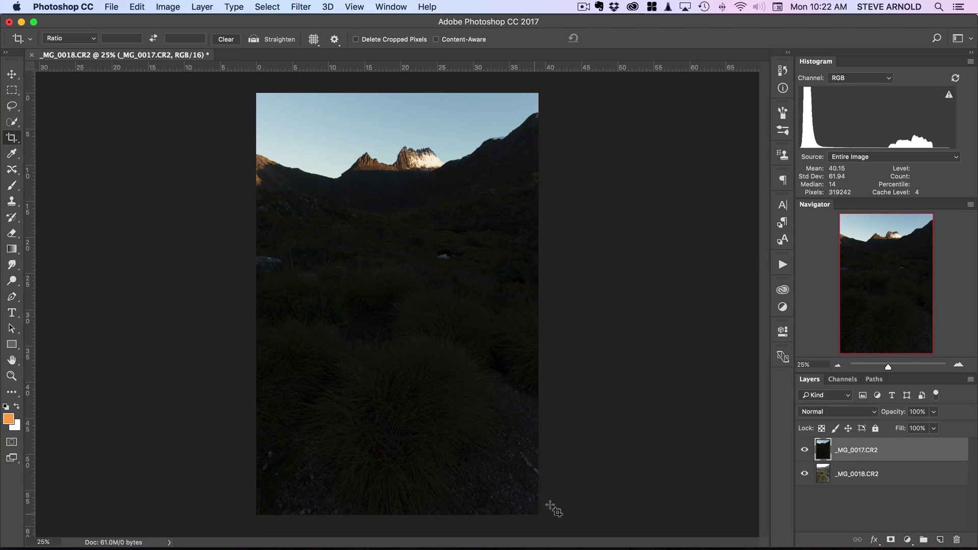
- Toggle the visibility of the _MG_0017.CR2 layer to check the alignment and edges of the cropped image
{"action": "left_click", "coordinate": [805, 448]}
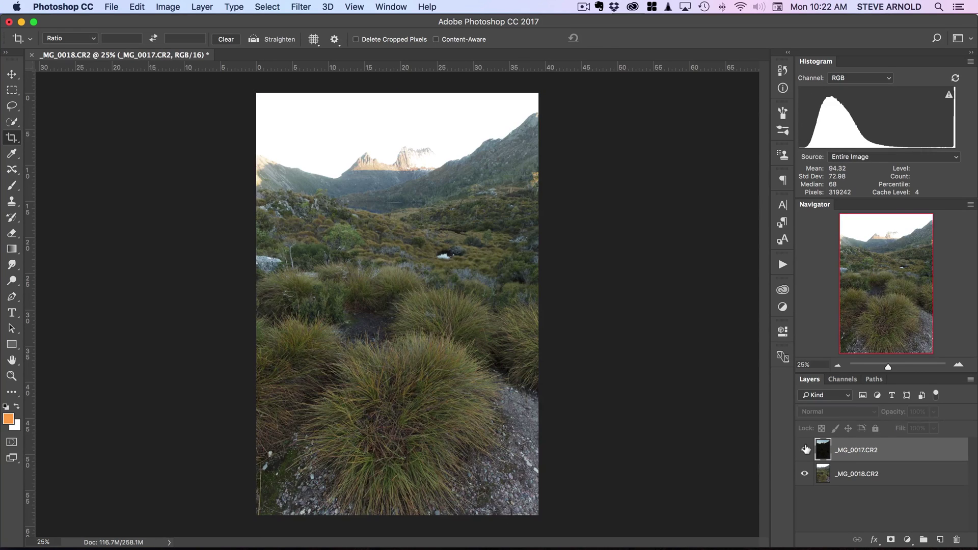
{"action": "left_click", "coordinate": [805, 449]}
{"action": "left_click", "coordinate": [805, 449]}
{"action": "left_click", "coordinate": [805, 449]}
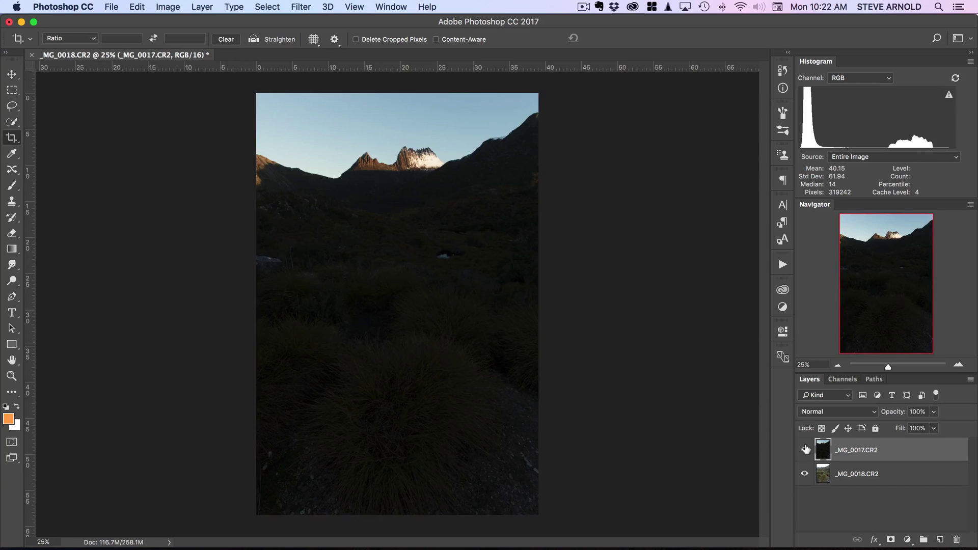
{"action": "left_click", "coordinate": [805, 449]}
{"action": "left_click", "coordinate": [805, 449]}
{"action": "left_click", "coordinate": [805, 448]}
{"action": "left_click", "coordinate": [805, 449]}
- Add a layer mask to the _MG_0017.CR2 layer and invert it to black, with the Brush tool and default colours active
{"action": "left_click", "coordinate": [13, 186]}
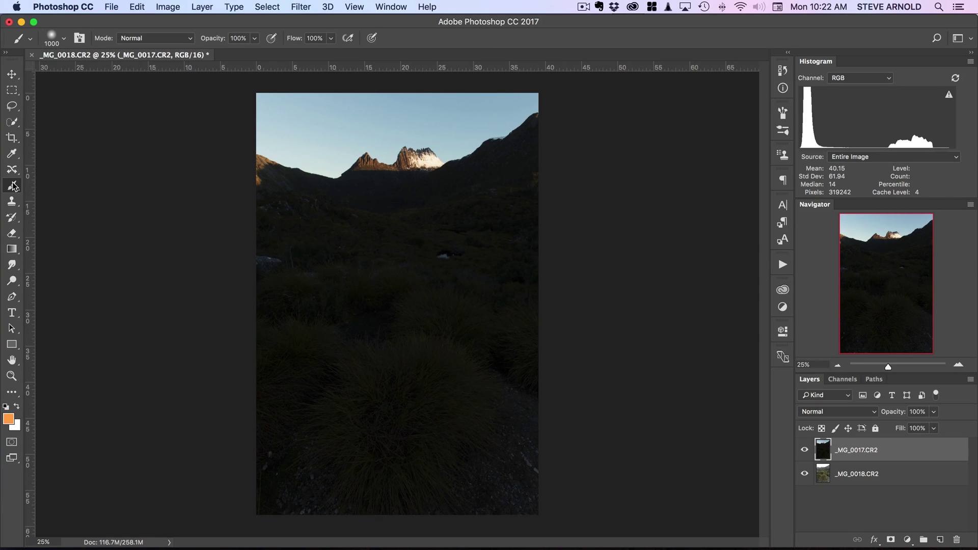
{"action": "left_click", "coordinate": [5, 407]}
{"action": "left_click", "coordinate": [17, 407]}
{"action": "left_click", "coordinate": [891, 540]}
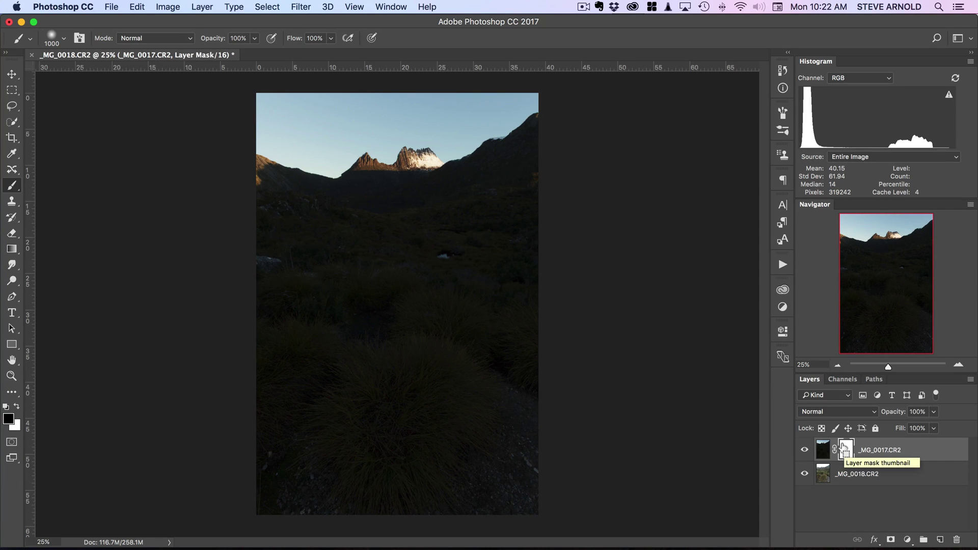
{"action": "key", "text": "super+i"}
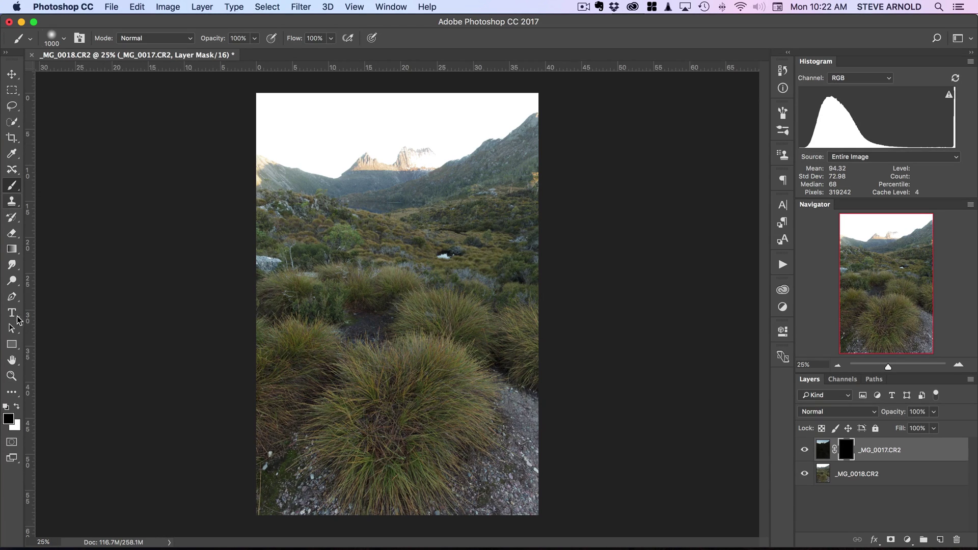
- Paint white on the mask at 30% brush opacity over the sky, the mountains and the gravel around the foreground grass
{"action": "left_click", "coordinate": [17, 407]}
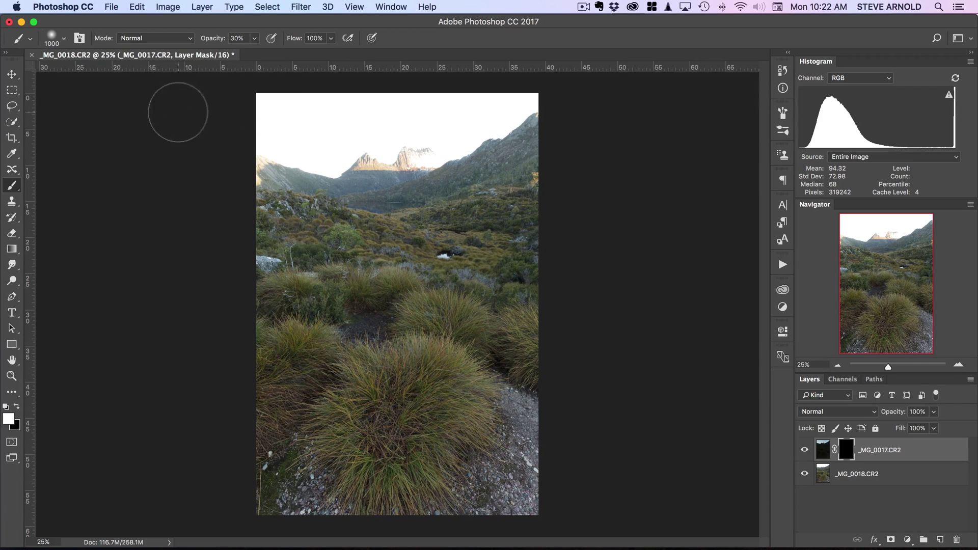
{"action": "mouse_move", "coordinate": [179, 108]}
{"action": "left_mouse_down"}
{"action": "mouse_move", "coordinate": [384, 103]}
{"action": "mouse_move", "coordinate": [228, 135]}
{"action": "mouse_move", "coordinate": [395, 132]}
{"action": "mouse_move", "coordinate": [533, 87]}
{"action": "mouse_move", "coordinate": [412, 144]}
{"action": "mouse_move", "coordinate": [267, 152]}
{"action": "mouse_move", "coordinate": [227, 110]}
{"action": "mouse_move", "coordinate": [363, 107]}
{"action": "mouse_move", "coordinate": [259, 126]}
{"action": "mouse_move", "coordinate": [250, 165]}
{"action": "mouse_move", "coordinate": [494, 118]}
{"action": "mouse_move", "coordinate": [379, 166]}
{"action": "mouse_move", "coordinate": [551, 111]}
{"action": "mouse_move", "coordinate": [384, 172]}
{"action": "mouse_move", "coordinate": [227, 125]}
{"action": "mouse_move", "coordinate": [319, 110]}
{"action": "mouse_move", "coordinate": [593, 115]}
{"action": "mouse_move", "coordinate": [232, 121]}
{"action": "mouse_move", "coordinate": [270, 152]}
{"action": "mouse_move", "coordinate": [370, 174]}
{"action": "mouse_move", "coordinate": [504, 165]}
{"action": "mouse_move", "coordinate": [590, 133]}
{"action": "mouse_move", "coordinate": [412, 163]}
{"action": "mouse_move", "coordinate": [512, 112]}
{"action": "mouse_move", "coordinate": [185, 104]}
{"action": "mouse_move", "coordinate": [305, 103]}
{"action": "mouse_move", "coordinate": [227, 120]}
{"action": "mouse_move", "coordinate": [325, 160]}
{"action": "left_mouse_up"}
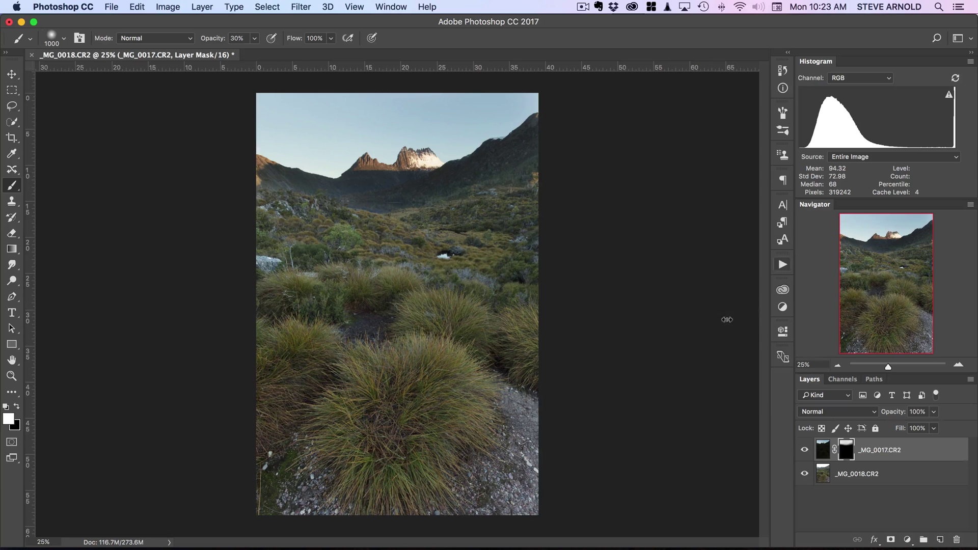
{"action": "mouse_move", "coordinate": [505, 377]}
{"action": "left_mouse_down"}
{"action": "mouse_move", "coordinate": [514, 418]}
{"action": "mouse_move", "coordinate": [542, 451]}
{"action": "mouse_move", "coordinate": [463, 519]}
{"action": "mouse_move", "coordinate": [535, 517]}
{"action": "mouse_move", "coordinate": [509, 525]}
{"action": "mouse_move", "coordinate": [524, 422]}
{"action": "mouse_move", "coordinate": [510, 377]}
{"action": "mouse_move", "coordinate": [517, 404]}
{"action": "mouse_move", "coordinate": [388, 520]}
{"action": "mouse_move", "coordinate": [270, 463]}
{"action": "mouse_move", "coordinate": [306, 517]}
{"action": "mouse_move", "coordinate": [285, 458]}
{"action": "mouse_move", "coordinate": [360, 517]}
{"action": "mouse_move", "coordinate": [500, 499]}
{"action": "mouse_move", "coordinate": [553, 437]}
{"action": "mouse_move", "coordinate": [554, 515]}
{"action": "mouse_move", "coordinate": [517, 397]}
{"action": "mouse_move", "coordinate": [563, 448]}
{"action": "mouse_move", "coordinate": [533, 360]}
{"action": "mouse_move", "coordinate": [517, 507]}
{"action": "mouse_move", "coordinate": [524, 513]}
{"action": "mouse_move", "coordinate": [369, 318]}
{"action": "mouse_move", "coordinate": [291, 426]}
{"action": "mouse_move", "coordinate": [423, 438]}
{"action": "mouse_move", "coordinate": [399, 487]}
{"action": "mouse_move", "coordinate": [374, 422]}
{"action": "mouse_move", "coordinate": [442, 465]}
{"action": "left_mouse_up"}
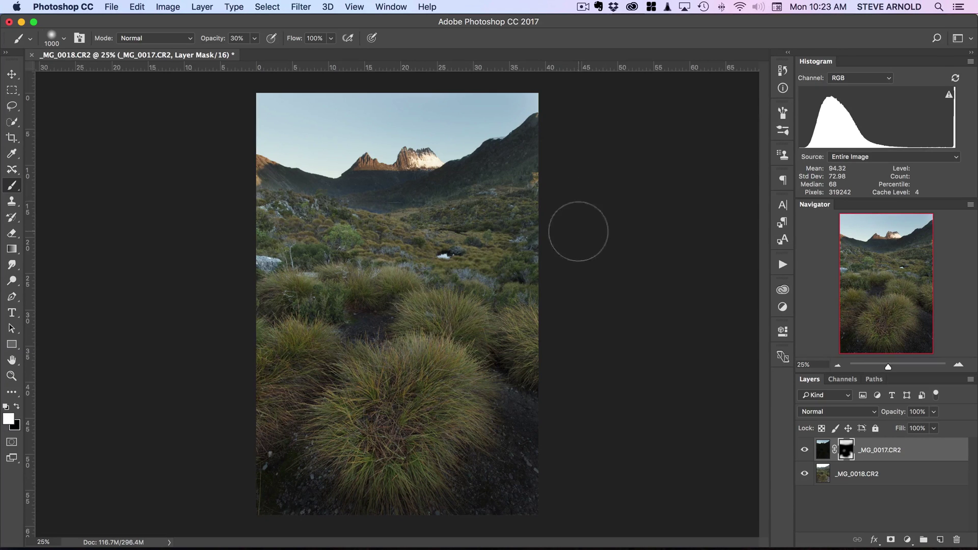
- Reduce the brush to 400 px and paint white on the mask over the valley hillsides, midground bushes and bright rock
{"action": "mouse_move", "coordinate": [528, 219]}
{"action": "left_mouse_down"}
{"action": "mouse_move", "coordinate": [459, 219]}
{"action": "mouse_move", "coordinate": [523, 219]}
{"action": "left_mouse_up"}
{"action": "key", "text": "bracketleft"}
{"action": "key", "text": "bracketleft"}
{"action": "key", "text": "bracketleft"}
{"action": "key", "text": "bracketleft"}
{"action": "key", "text": "bracketleft"}
{"action": "key", "text": "bracketleft"}
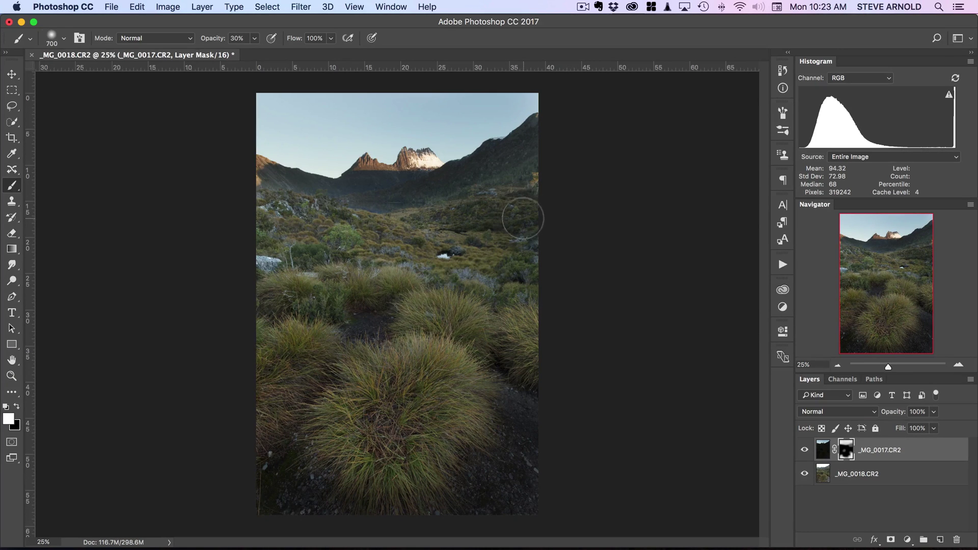
{"action": "mouse_move", "coordinate": [550, 289]}
{"action": "left_mouse_down"}
{"action": "mouse_move", "coordinate": [543, 263]}
{"action": "mouse_move", "coordinate": [522, 259]}
{"action": "mouse_move", "coordinate": [537, 296]}
{"action": "mouse_move", "coordinate": [379, 284]}
{"action": "left_mouse_up"}
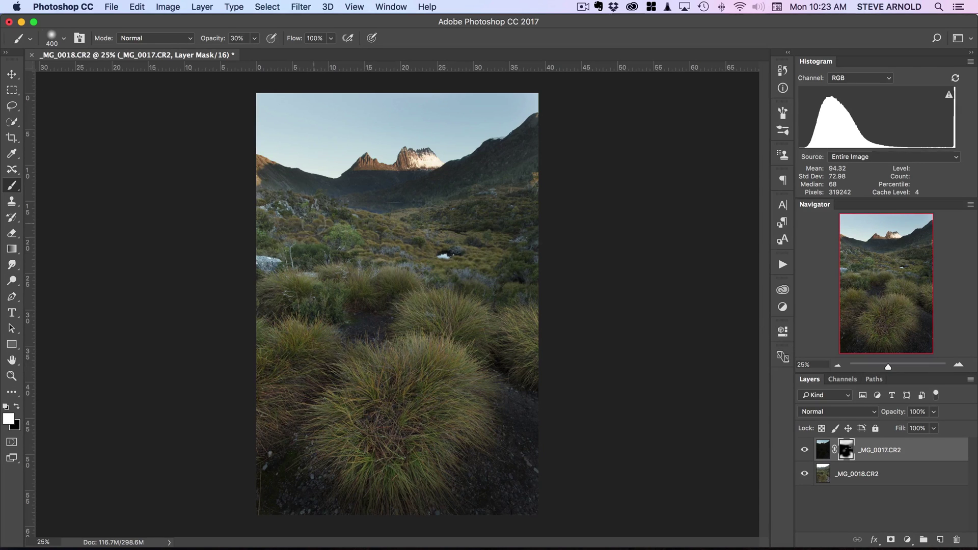
{"action": "mouse_move", "coordinate": [319, 224]}
{"action": "left_mouse_down"}
{"action": "mouse_move", "coordinate": [278, 235]}
{"action": "mouse_move", "coordinate": [262, 262]}
{"action": "mouse_move", "coordinate": [271, 264]}
{"action": "mouse_move", "coordinate": [227, 254]}
{"action": "left_mouse_up"}
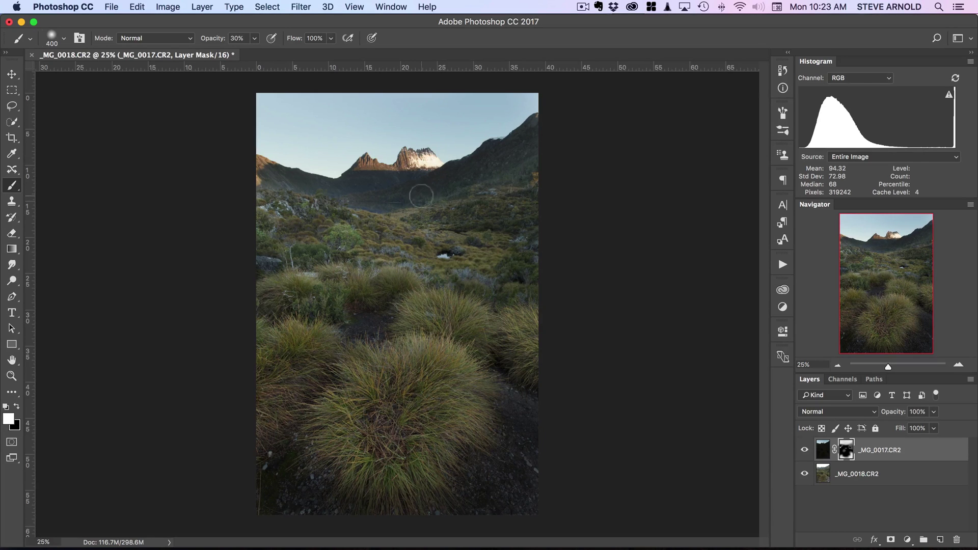
{"action": "left_click_drag", "start_coordinate": [336, 189], "coordinate": [251, 184]}
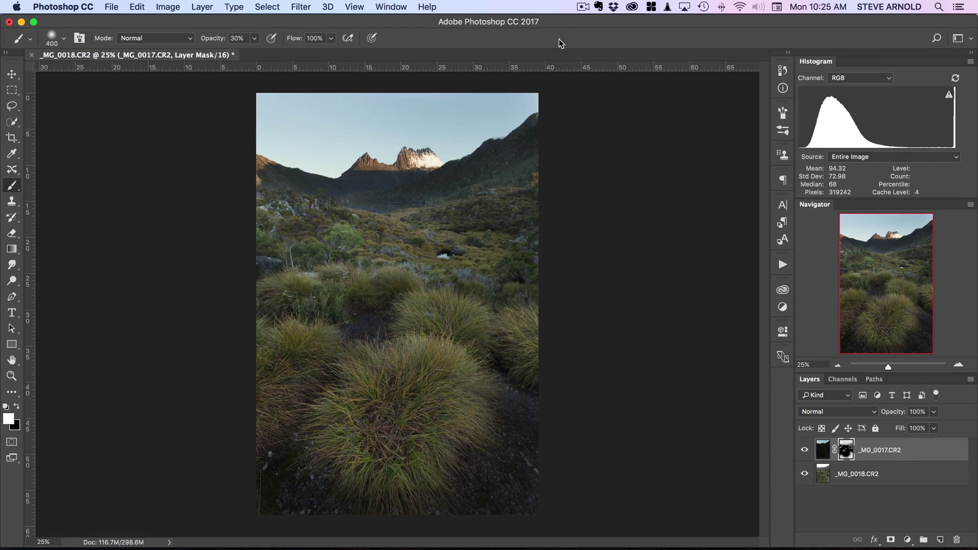